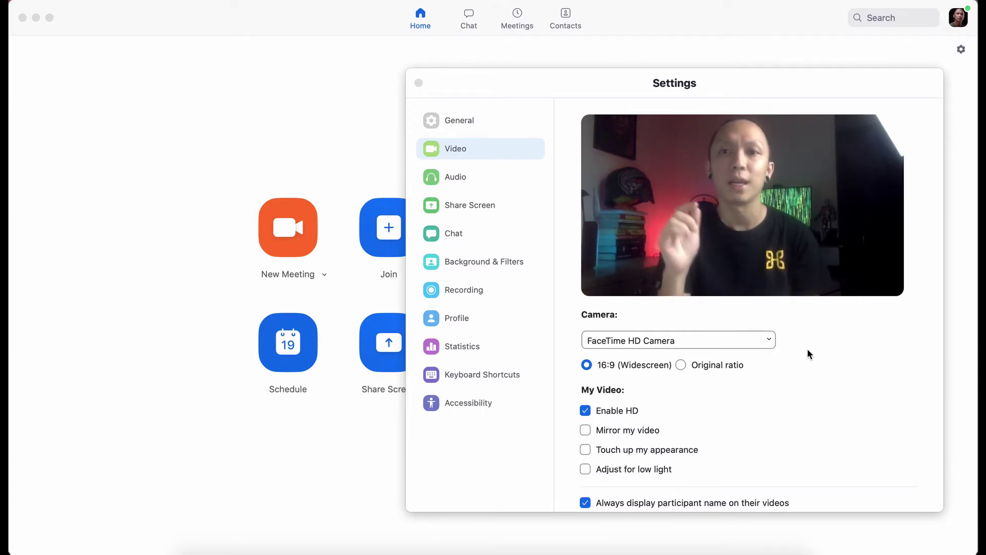
Select FUJIFILM X Webcam 2 from Zoom's Camera list in Video settings
left_click(770, 347)
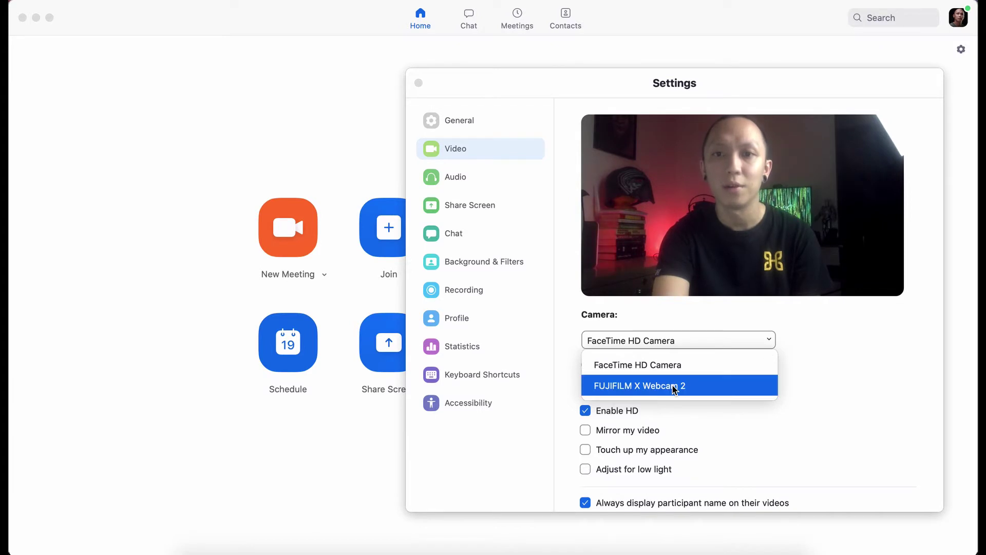
left_click(641, 386)
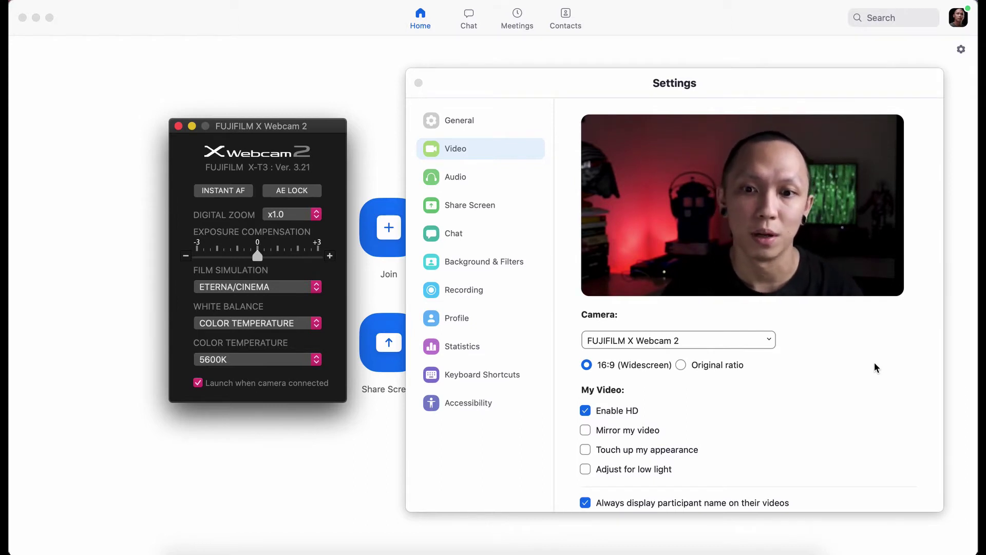
Drag the FUJIFILM X Webcam 2 control window up and to the right beside Zoom's settings
left_click_drag(286, 135, 337, 83)
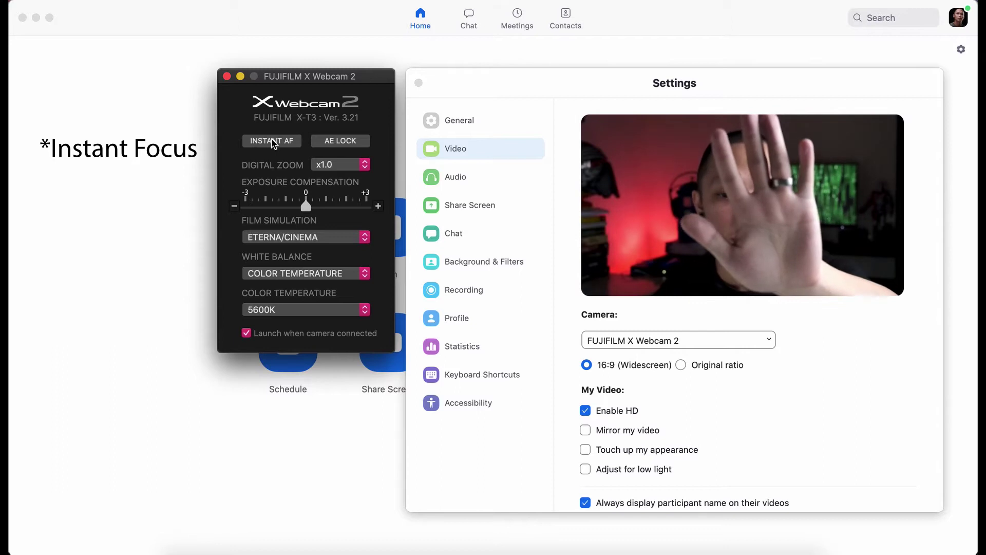
left_click(273, 143)
left_click(340, 141)
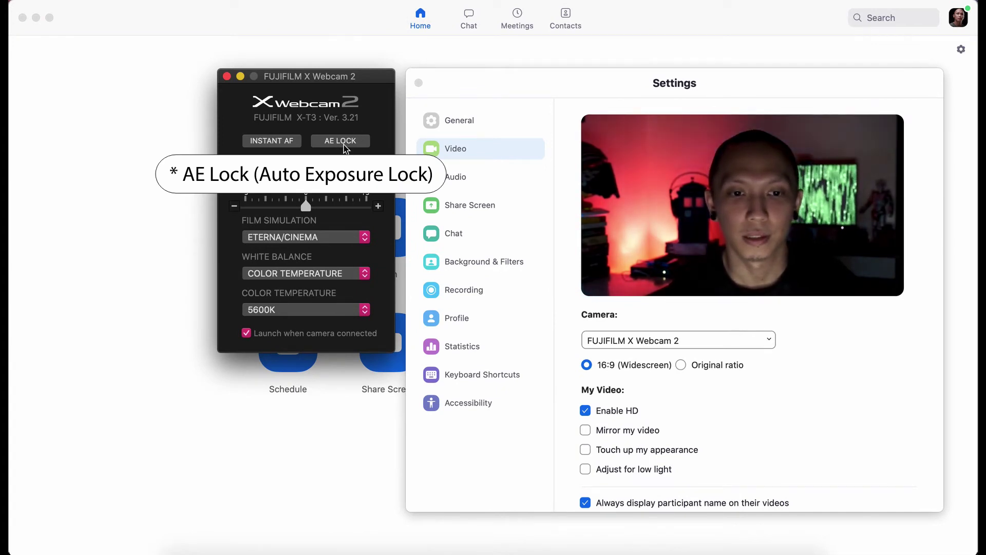
left_click(343, 141)
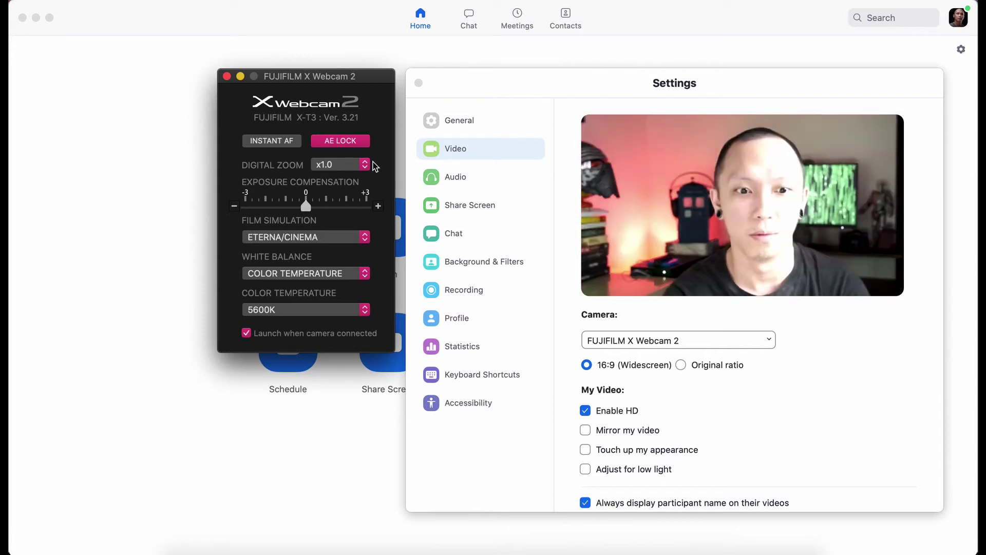
mouse_move(307, 207)
left_mouse_down()
mouse_move(263, 207)
mouse_move(306, 209)
left_mouse_up()
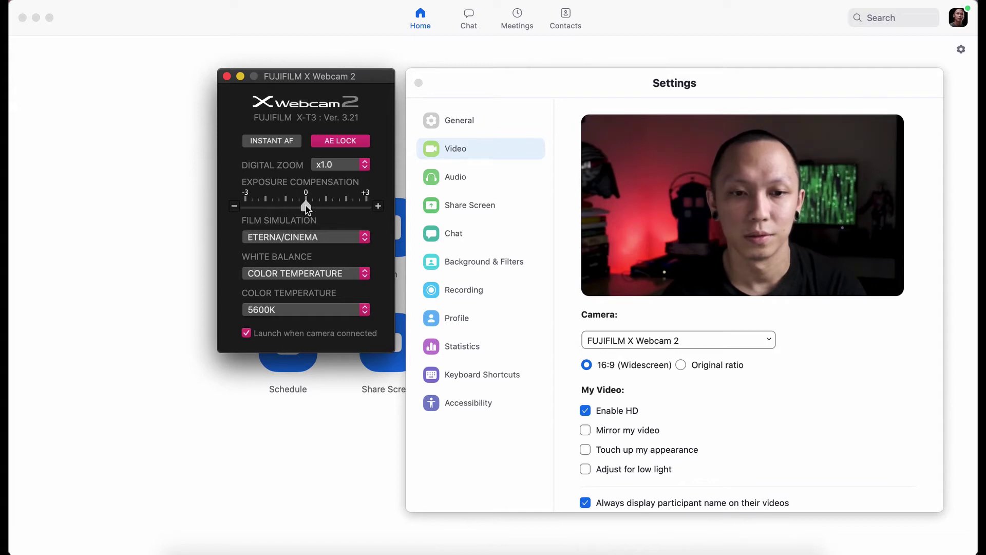
left_click(353, 144)
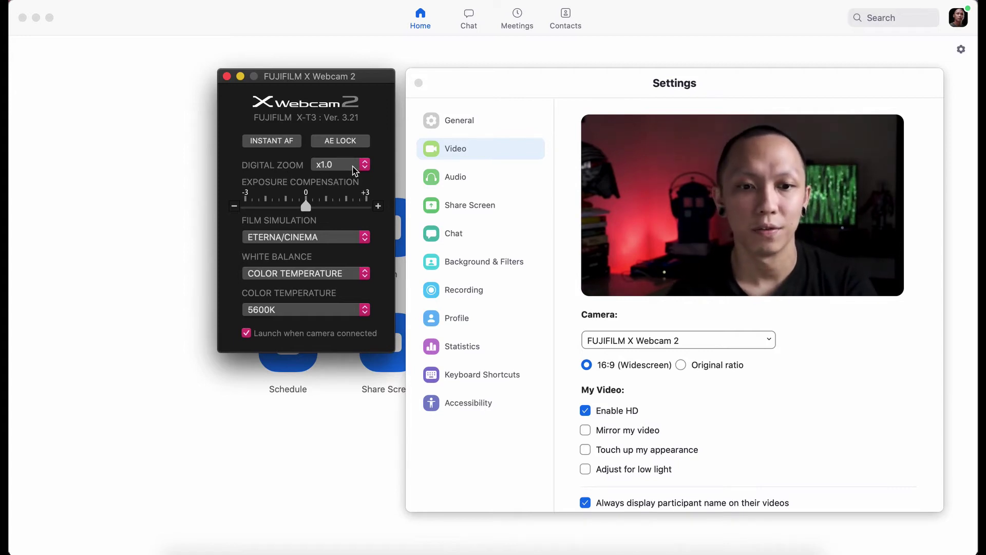
left_click(365, 165)
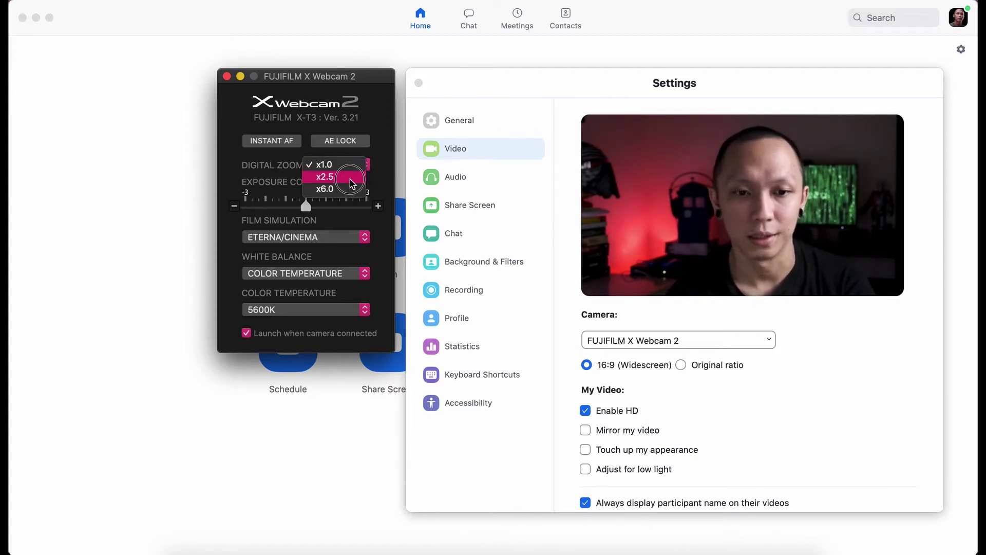
left_click(347, 177)
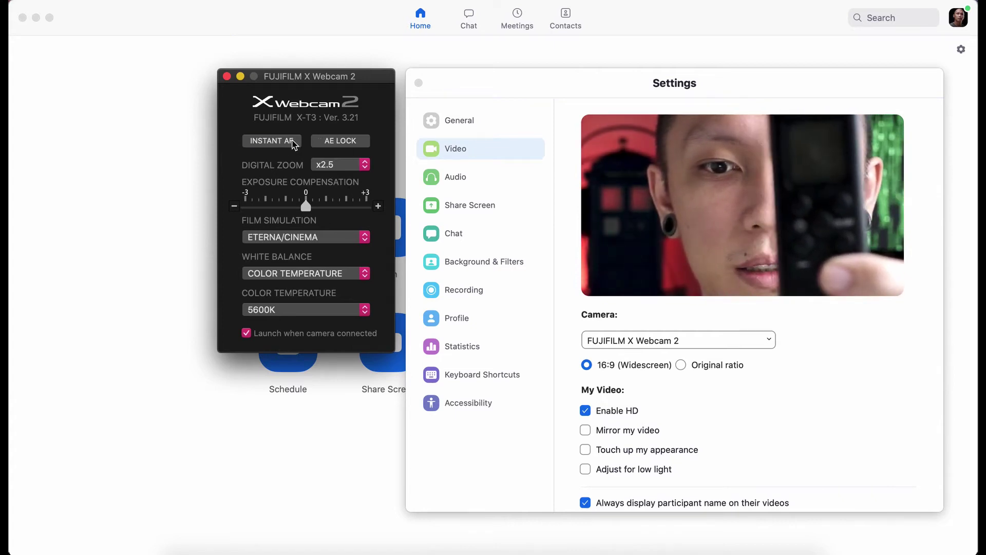
left_click(291, 145)
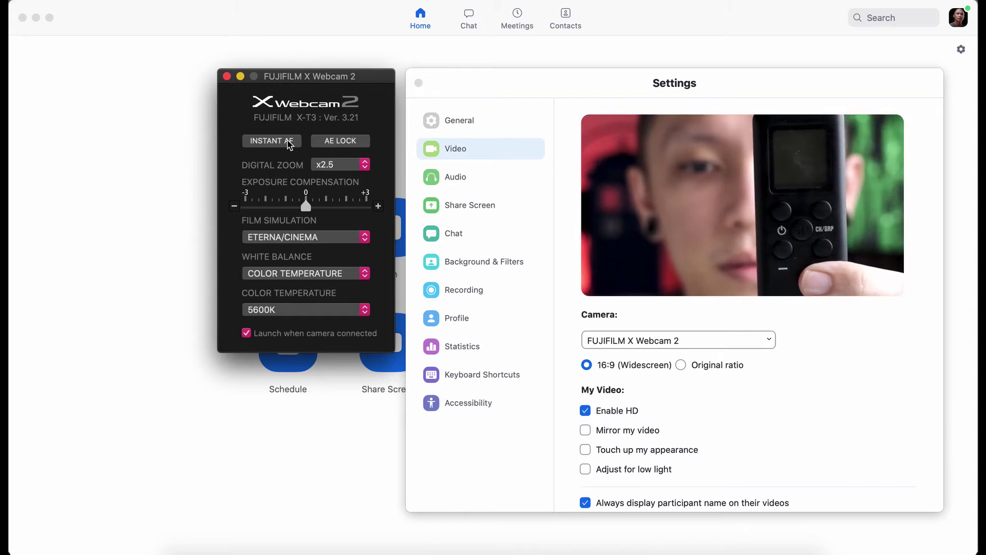
left_click(336, 164)
left_click(330, 180)
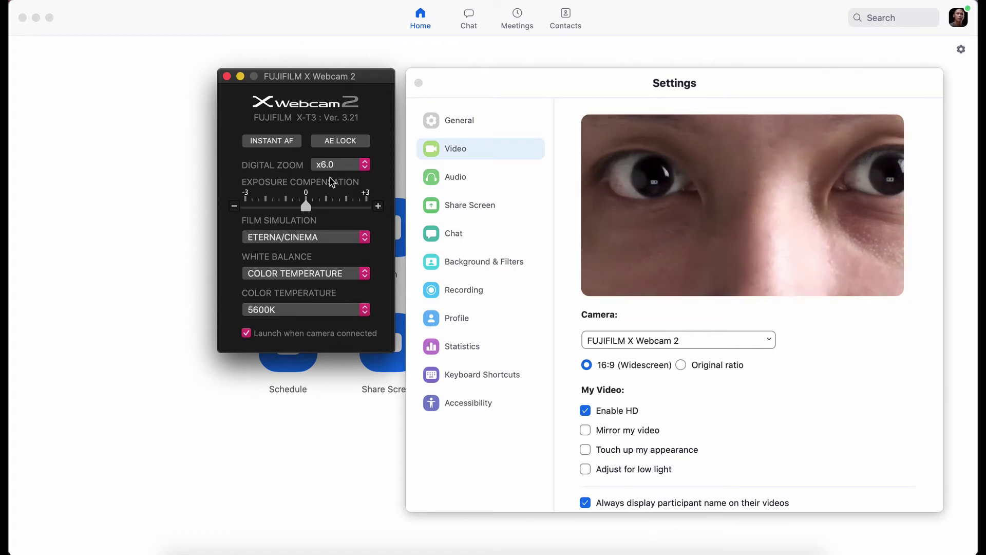
left_click(340, 165)
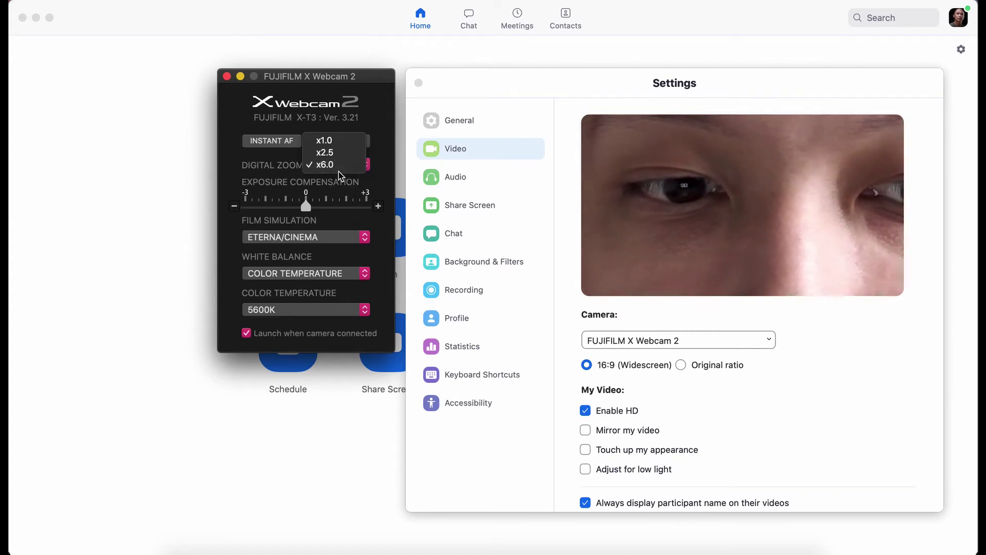
left_click(345, 144)
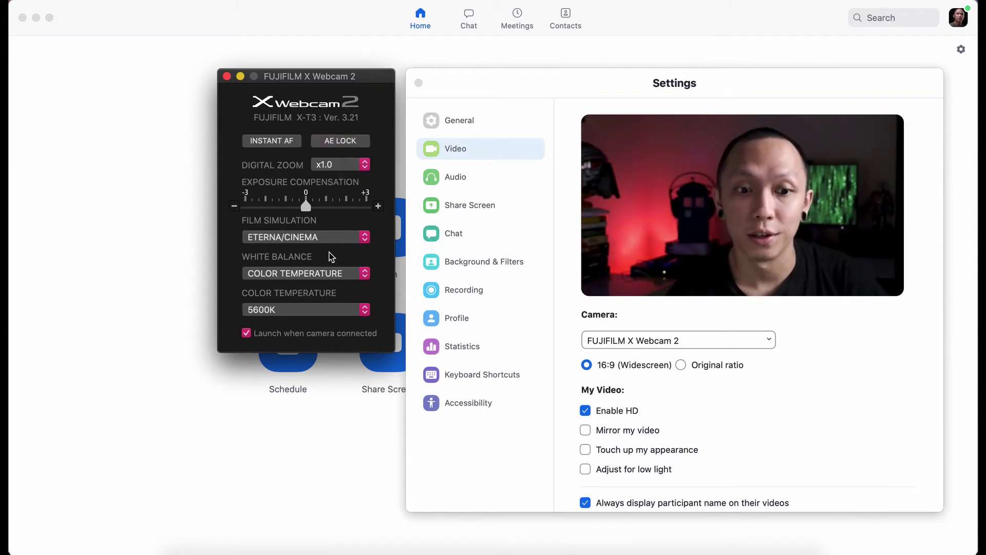
left_click(323, 240)
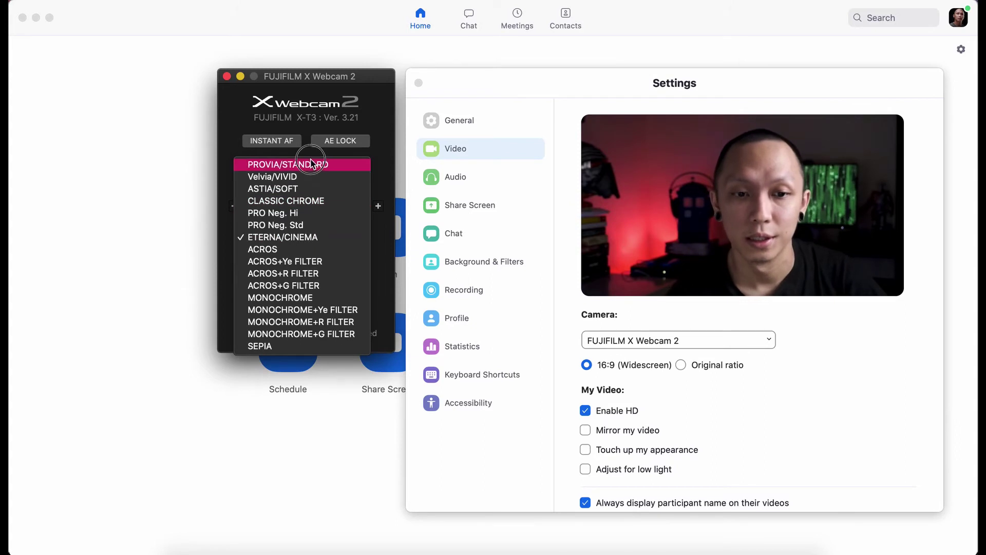
left_click(309, 176)
left_click(352, 237)
left_click(331, 260)
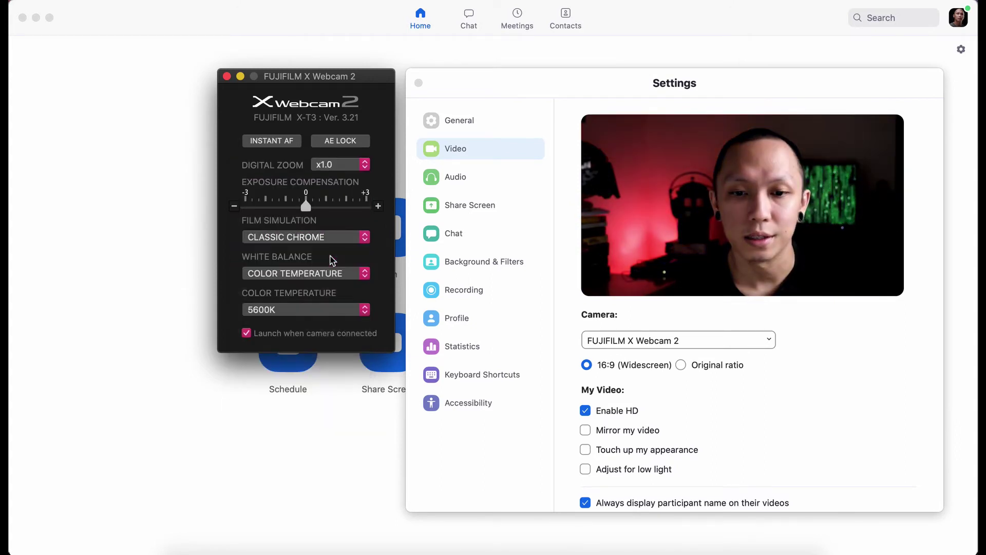
left_click(340, 237)
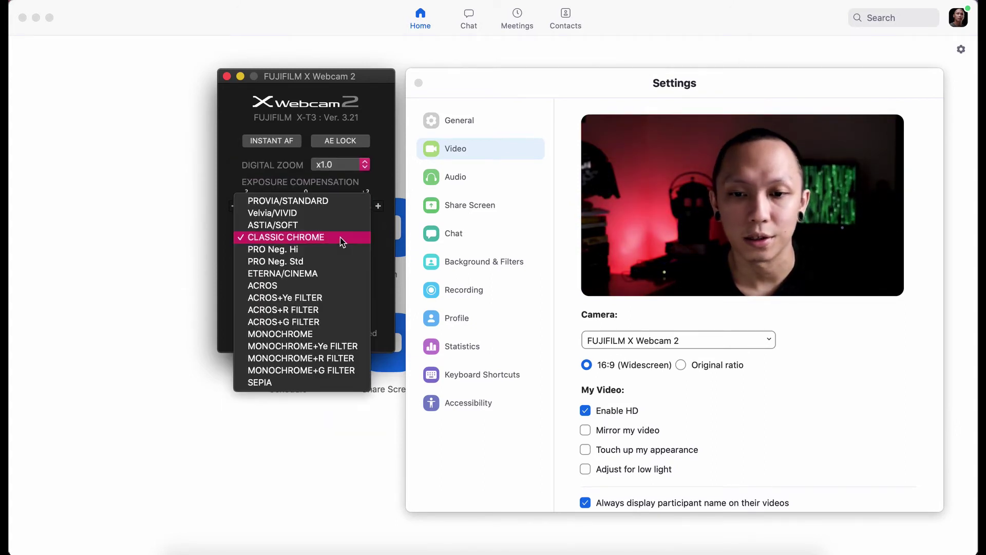
left_click(319, 278)
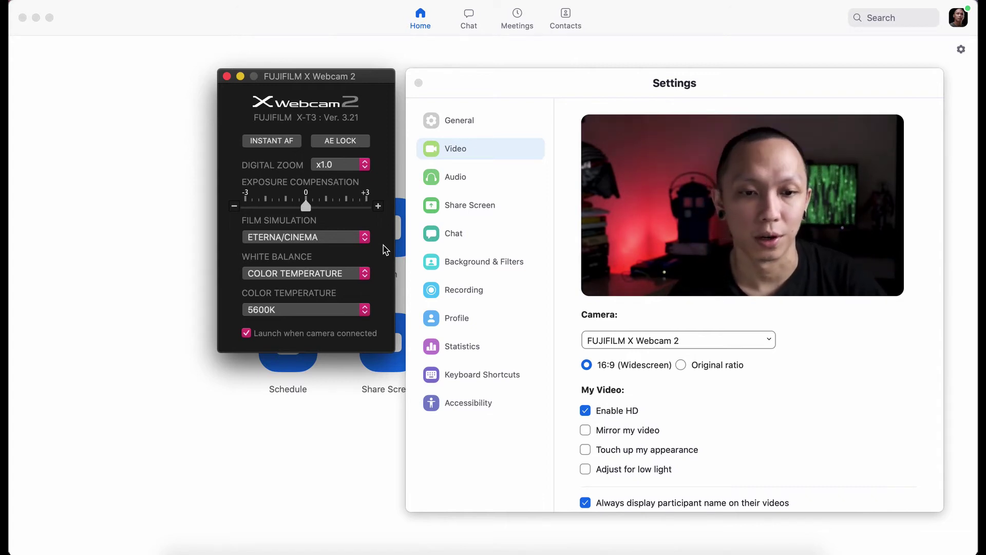
left_click(391, 268)
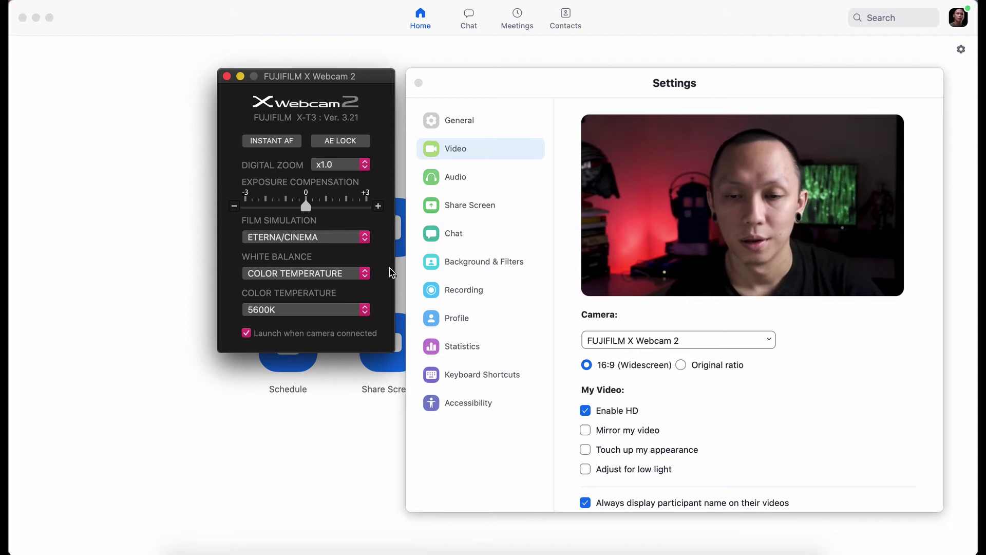
left_click(356, 278)
left_click(327, 280)
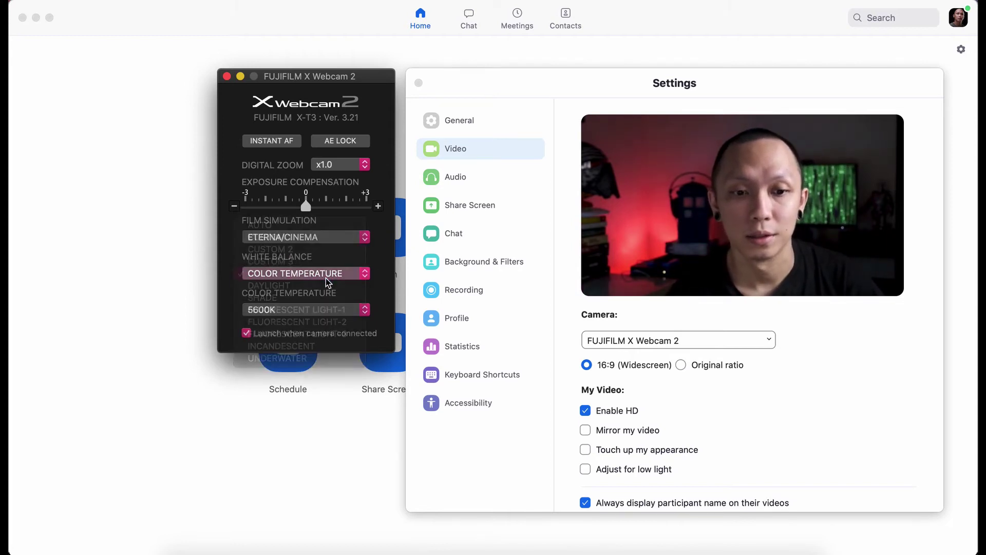
left_click(381, 288)
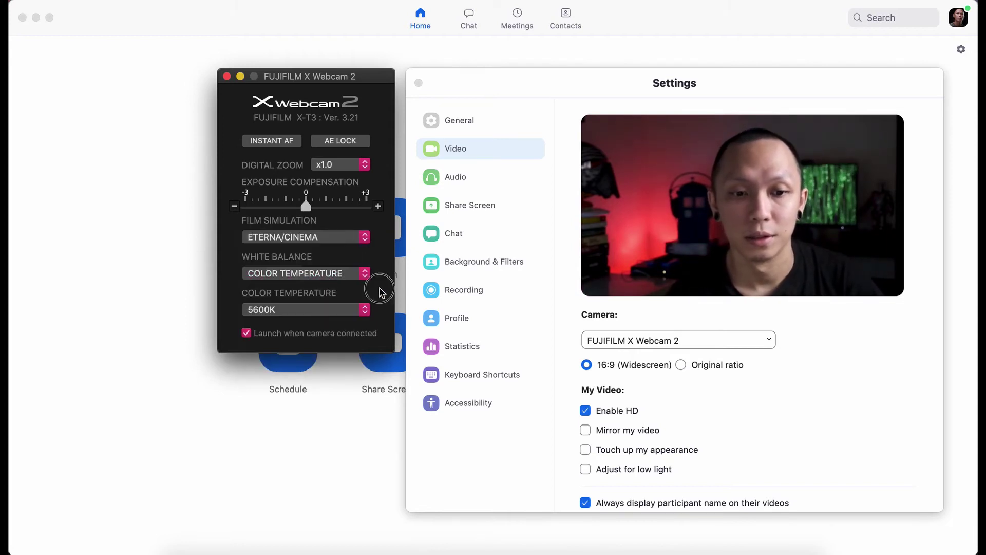
left_click(286, 315)
left_click(306, 309)
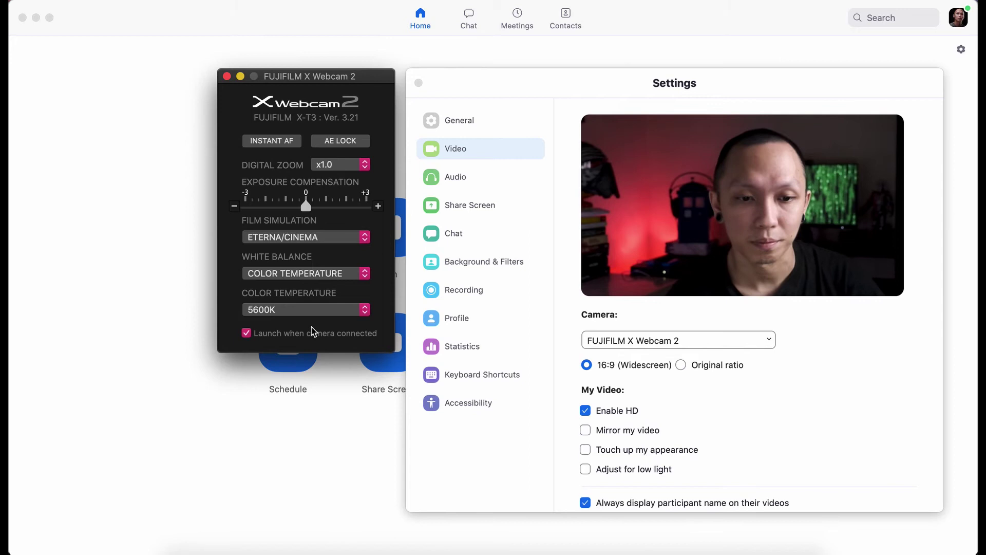
left_click(278, 314)
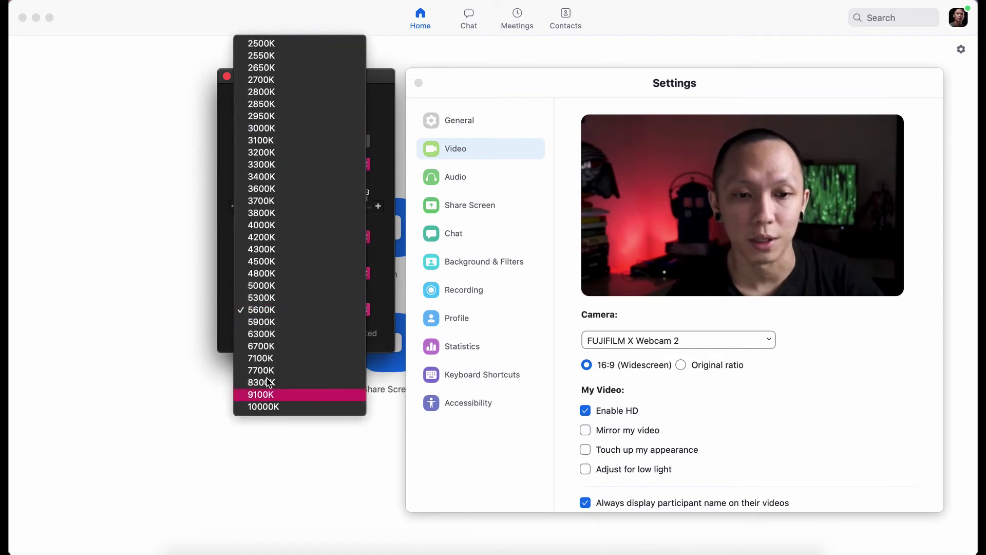
left_click(389, 298)
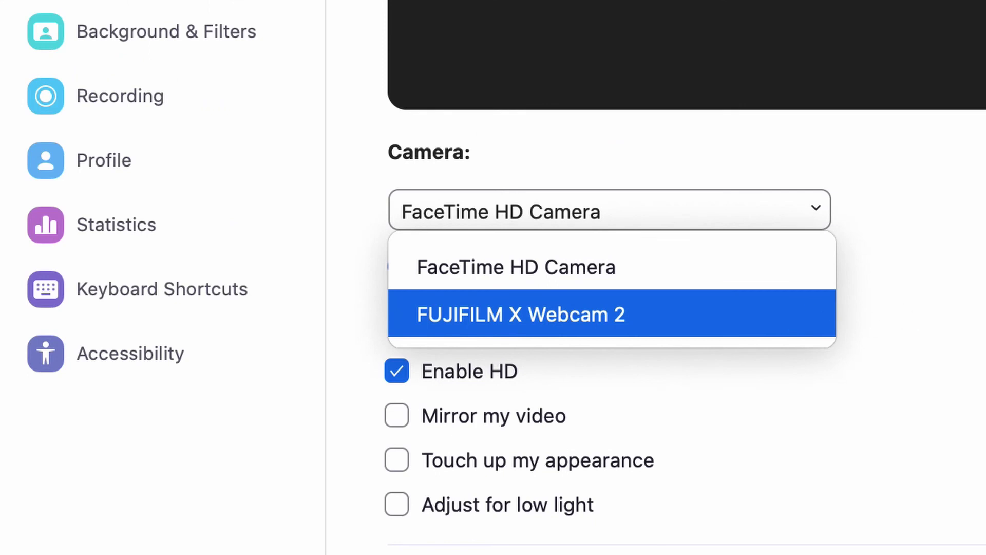
Confirm FUJIFILM X Webcam 2 as Zoom's camera with Return
key("Return")
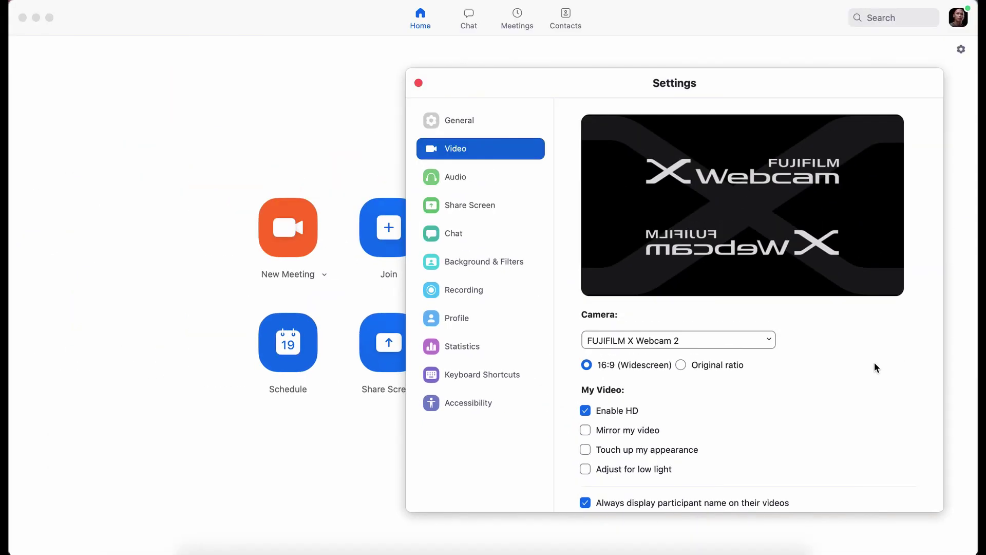